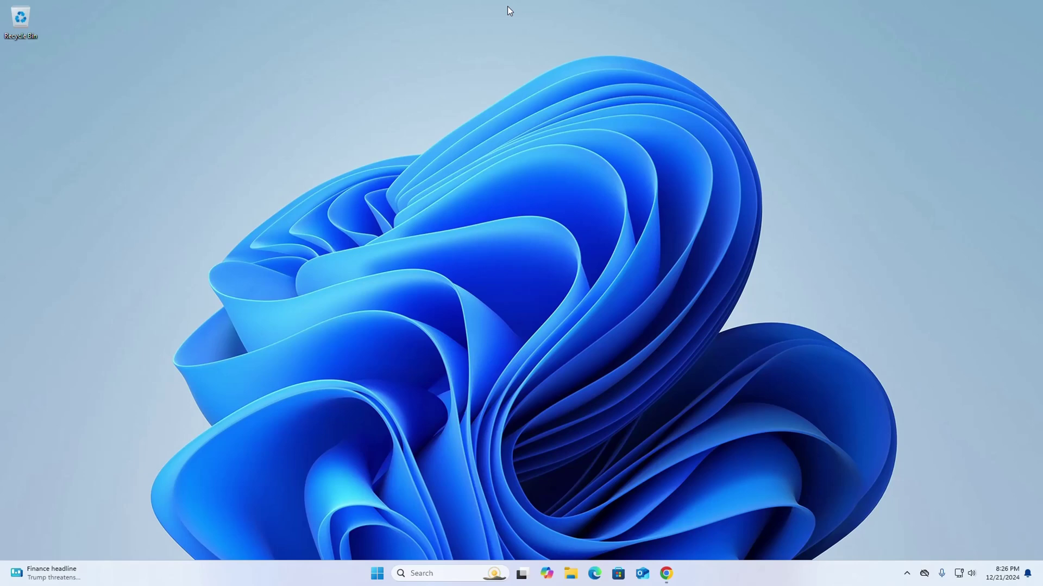
- On php.net, go to Downloads and open the Windows builds link for PHP 8.4.2
{"action": "left_click", "coordinate": [667, 573]}
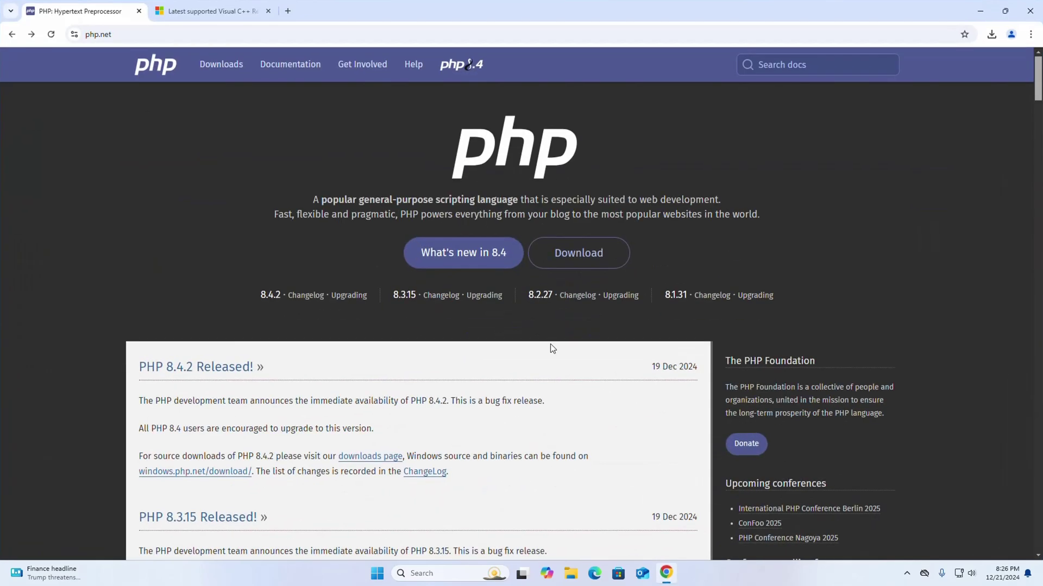
{"action": "left_click", "coordinate": [118, 34]}
{"action": "left_click", "coordinate": [210, 67]}
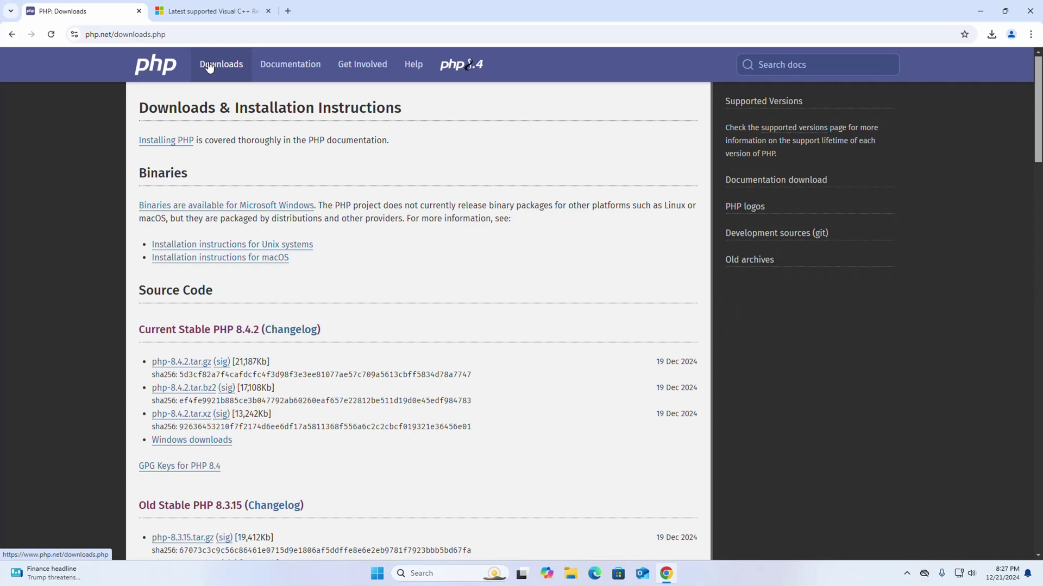
{"action": "scroll", "coordinate": [249, 260], "scroll_direction": "down", "scroll_amount": 2}
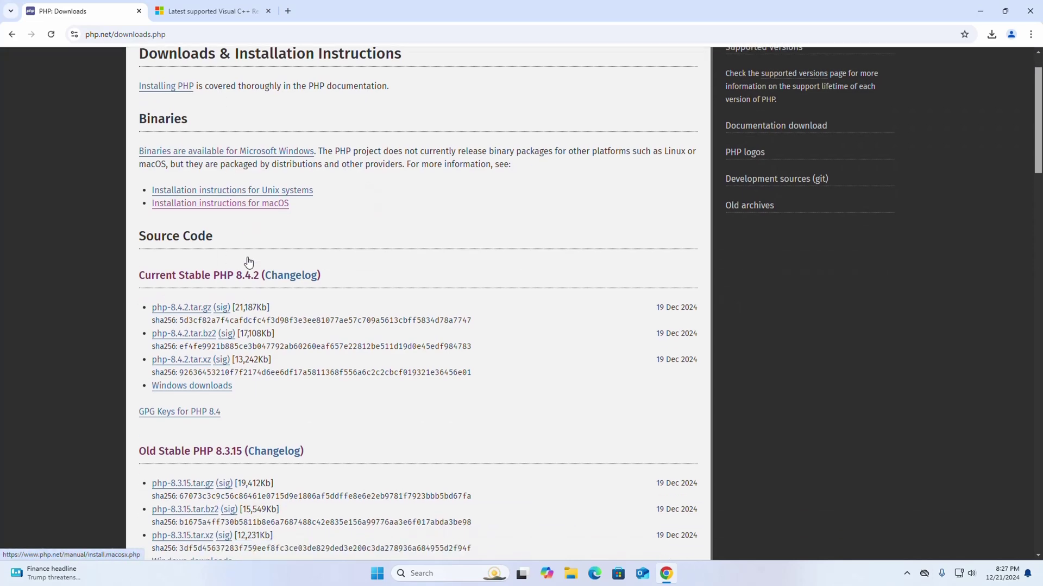
{"action": "scroll", "coordinate": [249, 260], "scroll_direction": "down", "scroll_amount": 1}
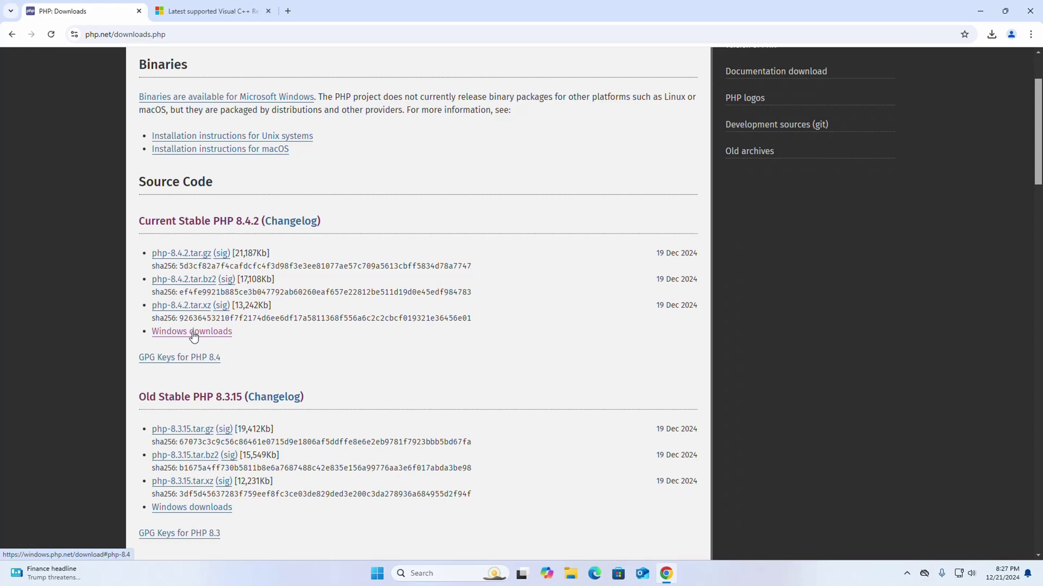
{"action": "left_click", "coordinate": [193, 333]}
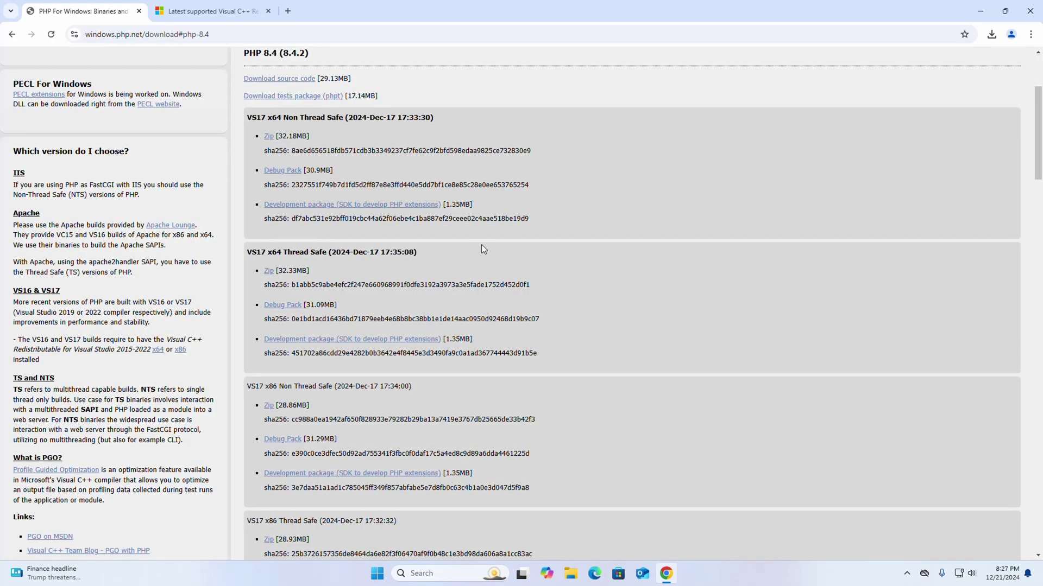
{"action": "scroll", "coordinate": [484, 248], "scroll_direction": "down", "scroll_amount": 1}
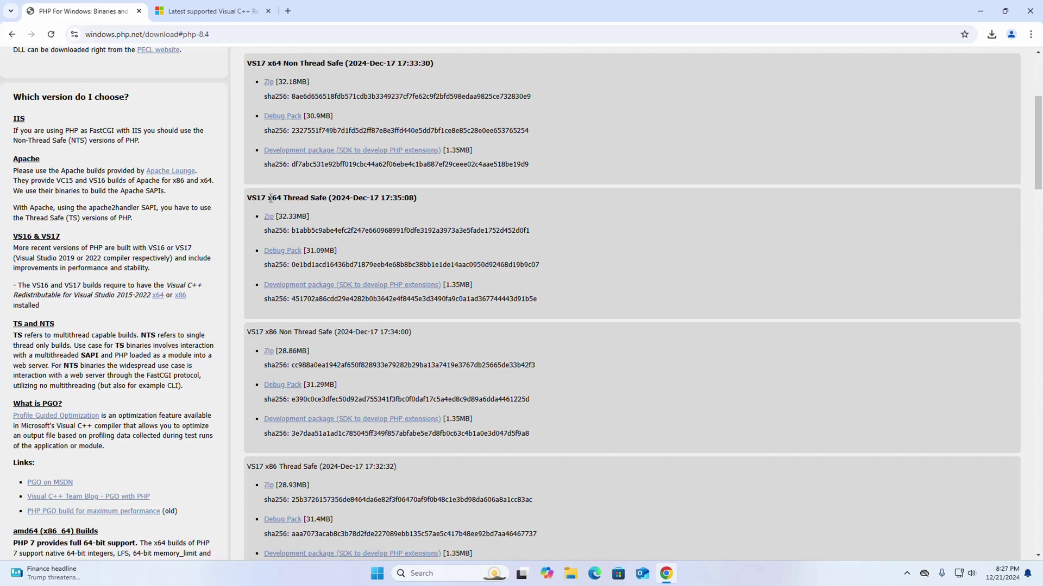
- Highlight 'Thread Safe' on the PHP 8.4 Windows page, then switch to the Visual C++ Redistributable tab
{"action": "left_click_drag", "start_coordinate": [329, 198], "coordinate": [283, 198]}
{"action": "left_click", "coordinate": [437, 198]}
{"action": "left_click", "coordinate": [211, 12]}
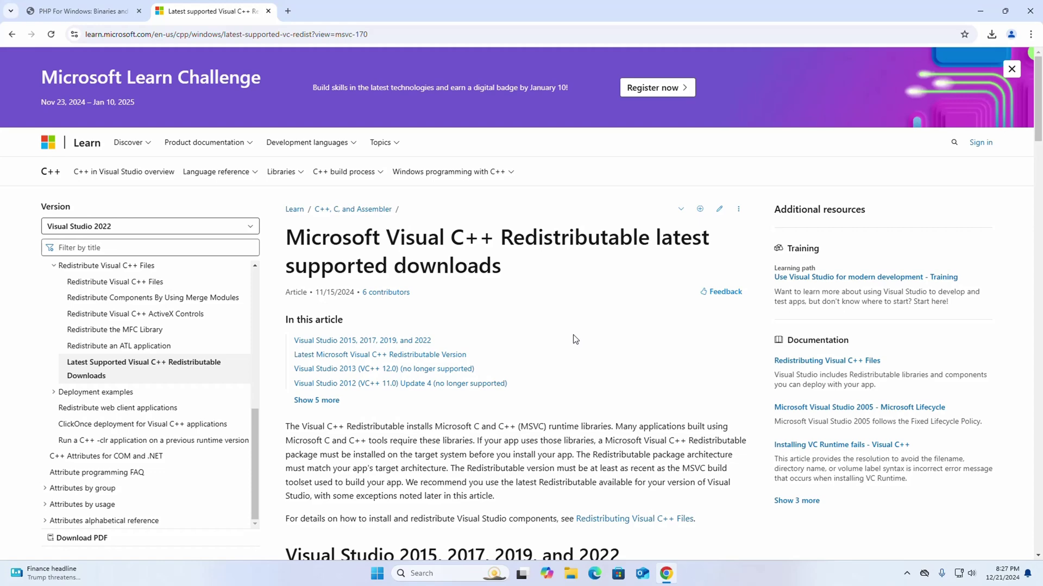
{"action": "scroll", "coordinate": [574, 339], "scroll_direction": "down", "scroll_amount": 3}
{"action": "scroll", "coordinate": [574, 340], "scroll_direction": "down", "scroll_amount": 3}
{"action": "scroll", "coordinate": [574, 339], "scroll_direction": "down", "scroll_amount": 3}
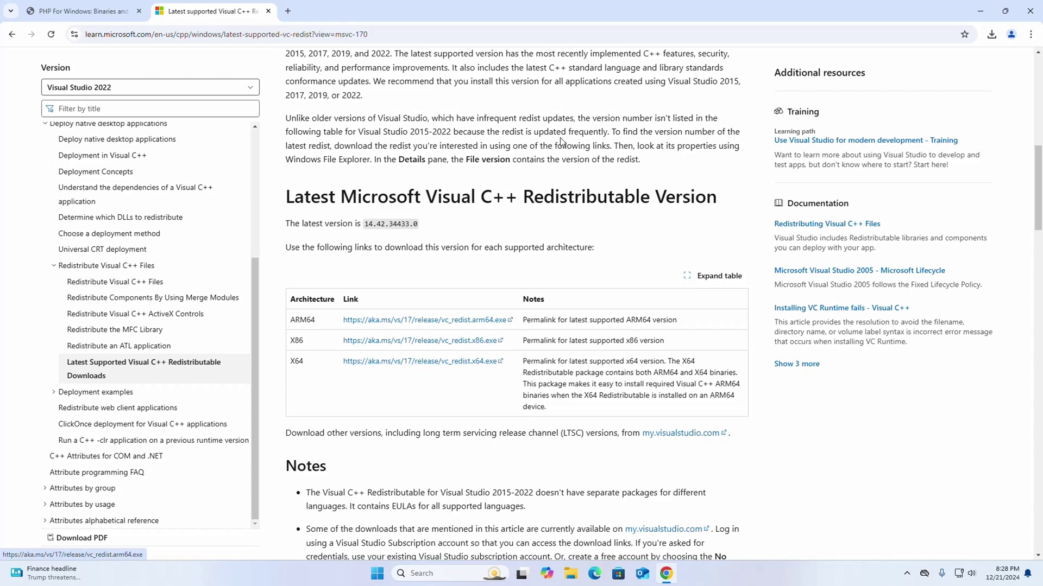
- Minimize Chrome on the Visual C++ Redistributable article to reveal the desktop
{"action": "left_click", "coordinate": [979, 12]}
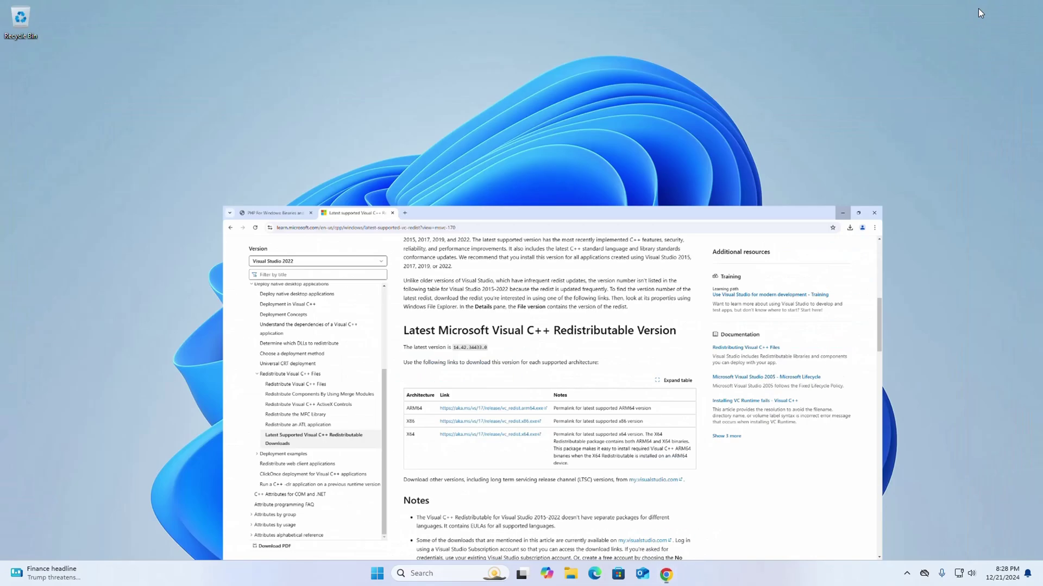
- Open File Explorer on Downloads and select the VC_redist.x64 installer
{"action": "left_click", "coordinate": [570, 574]}
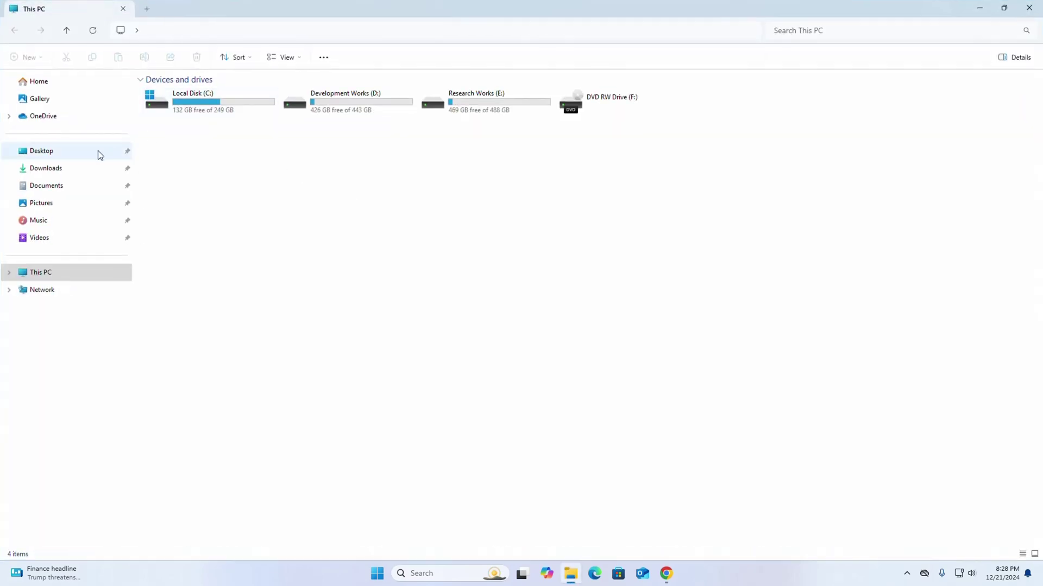
{"action": "left_click", "coordinate": [76, 168]}
{"action": "key", "text": "v"}
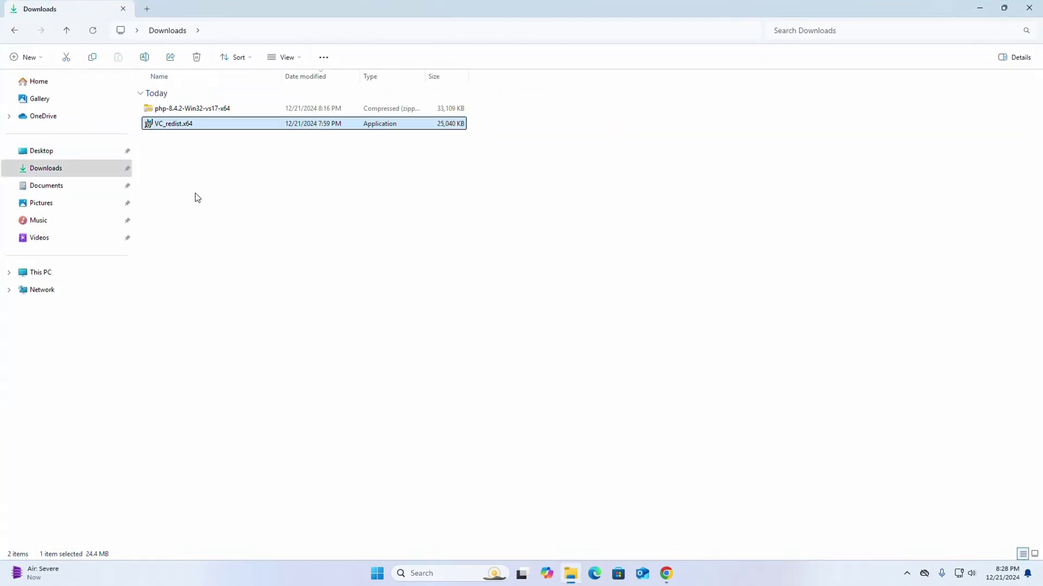
{"action": "double_click", "coordinate": [197, 125]}
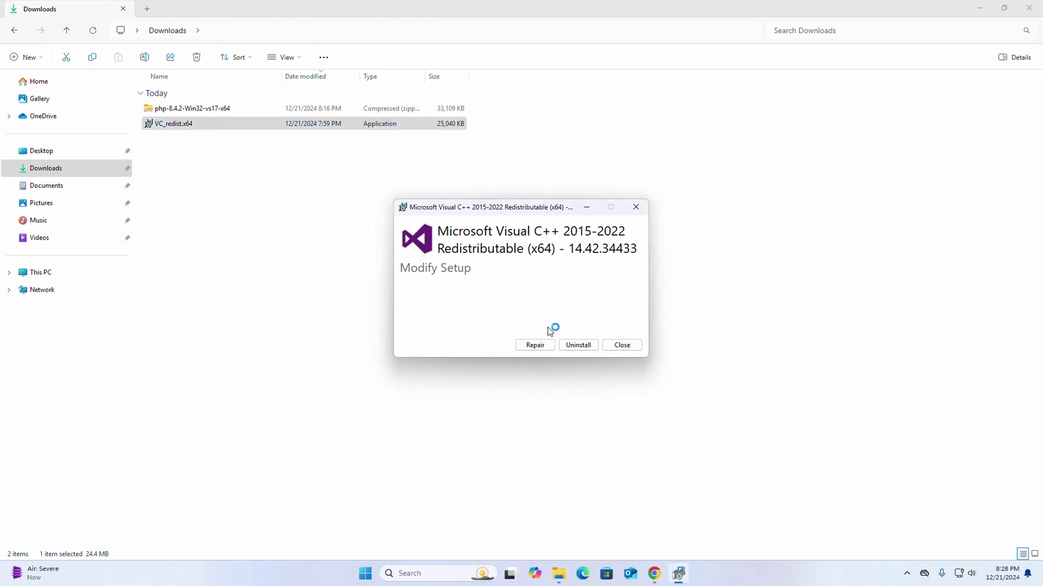
{"action": "left_click", "coordinate": [629, 349]}
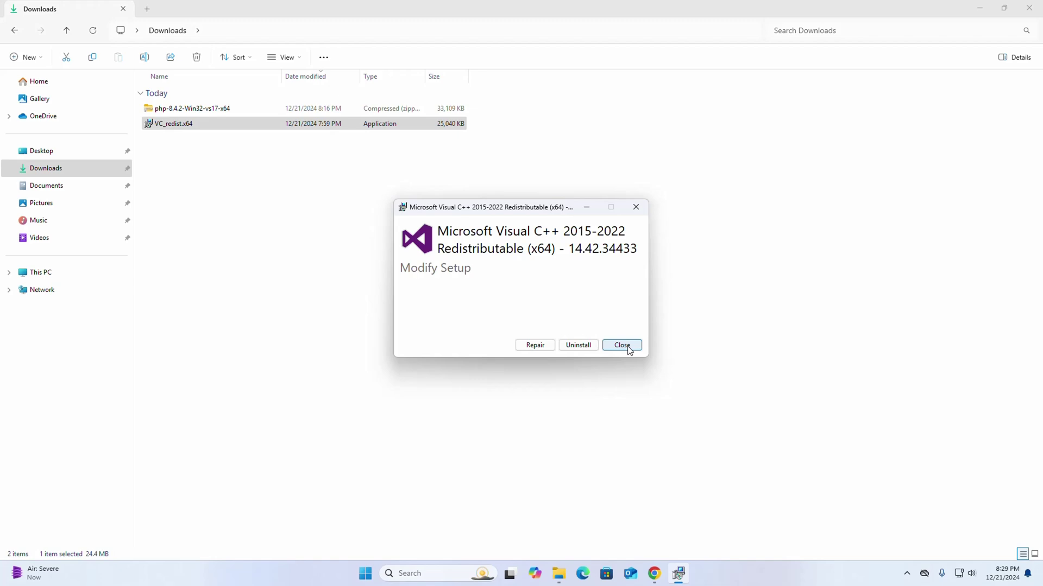
{"action": "left_click", "coordinate": [628, 348]}
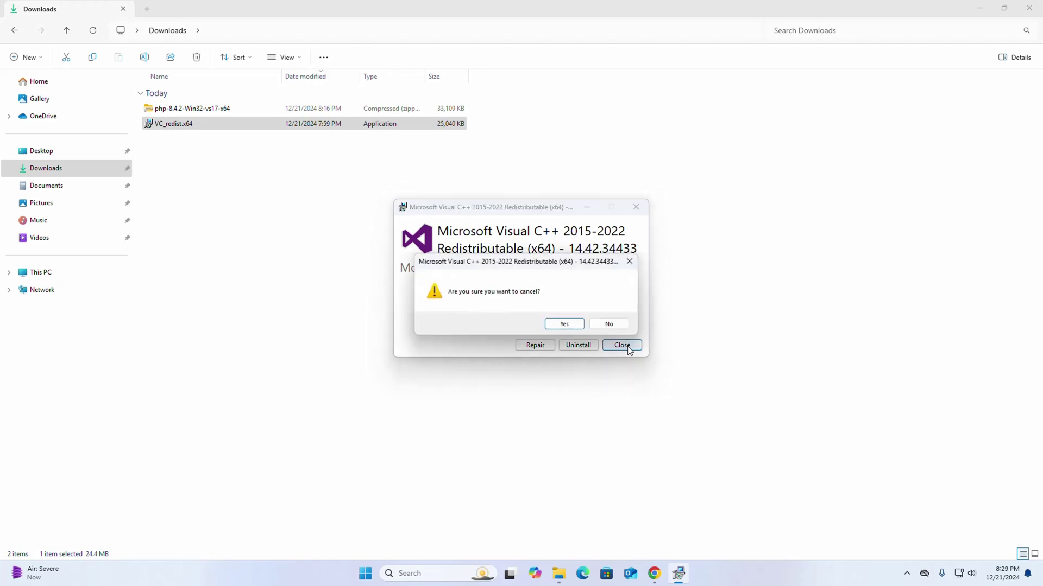
{"action": "left_click", "coordinate": [564, 325]}
{"action": "left_click", "coordinate": [375, 306]}
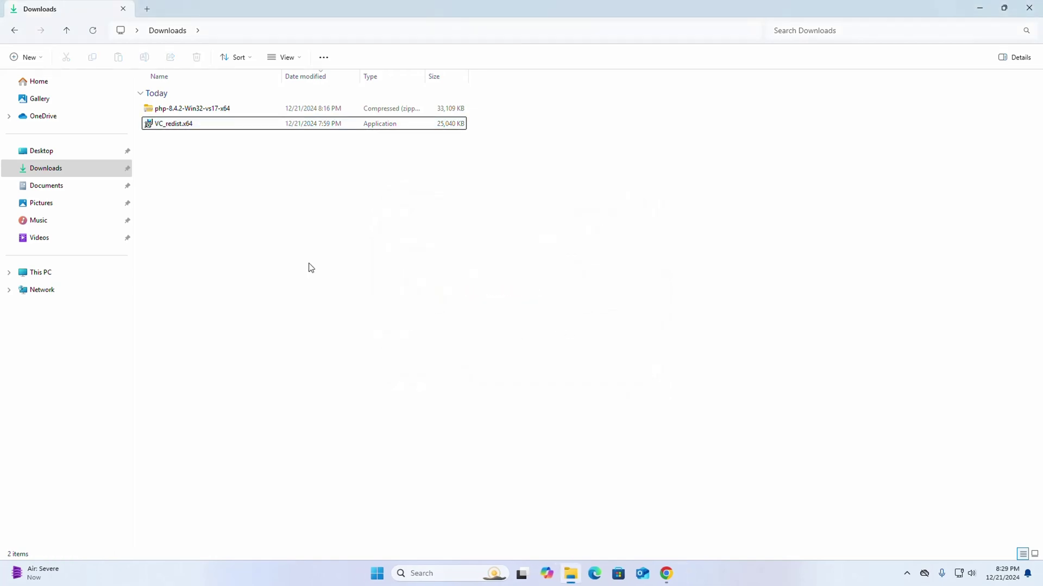
- Extract php-8.4.2-Win32-vs17-x64.zip to its suggested folder and return to Downloads
{"action": "left_click", "coordinate": [207, 109]}
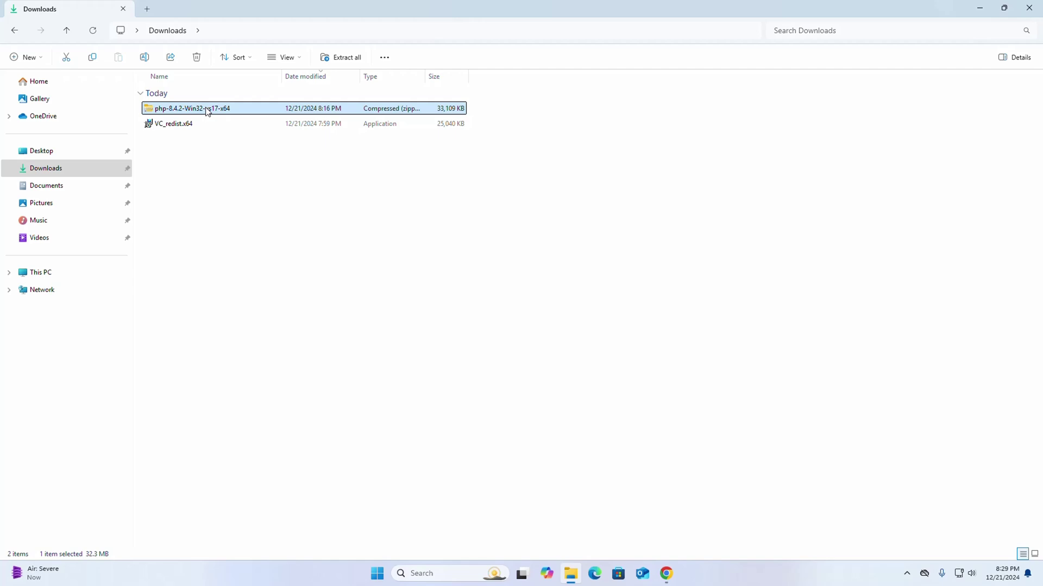
{"action": "right_click", "coordinate": [207, 108]}
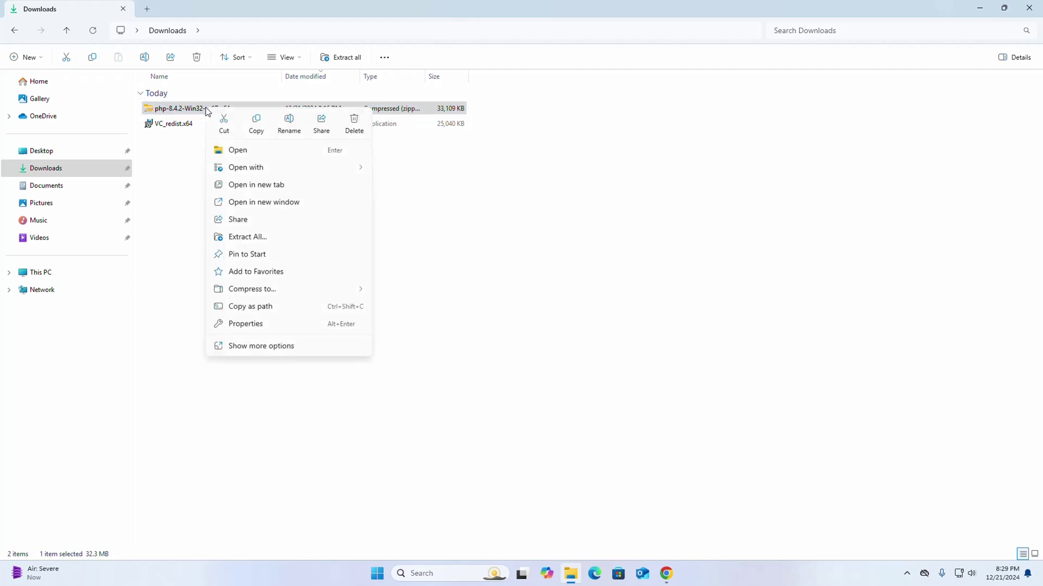
{"action": "left_click", "coordinate": [247, 239]}
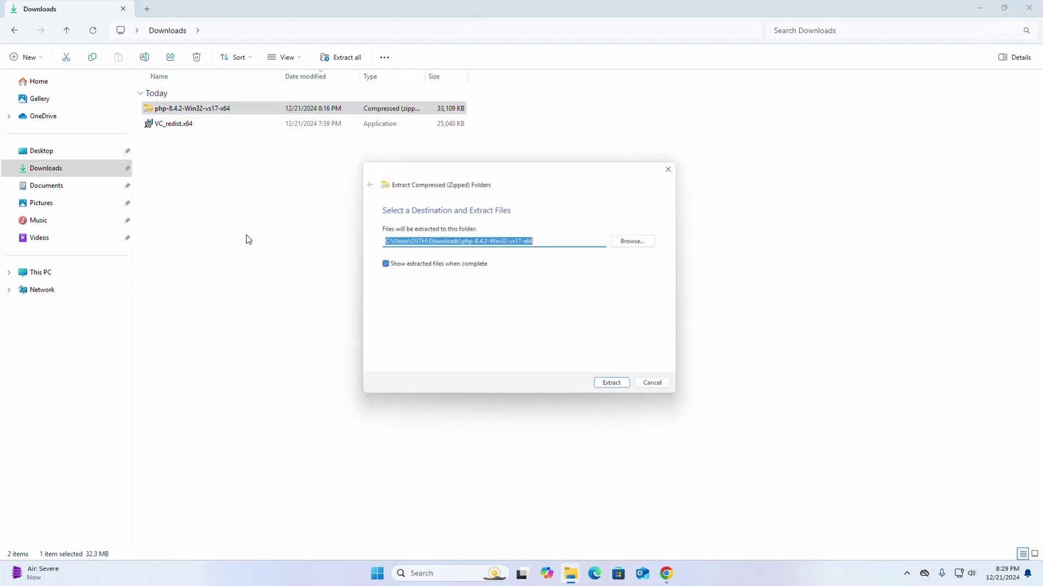
{"action": "left_click", "coordinate": [623, 391]}
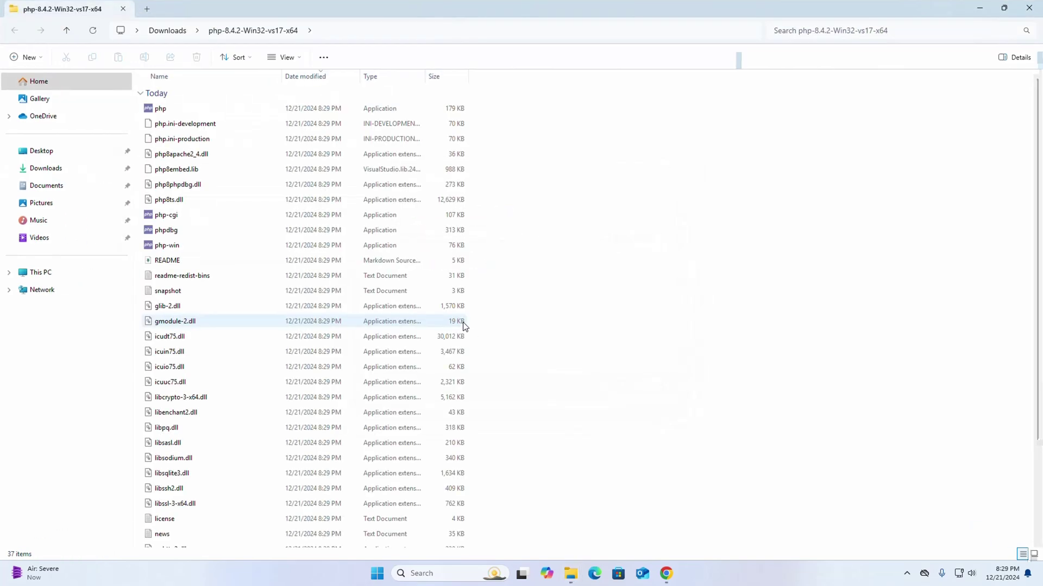
{"action": "left_click", "coordinate": [169, 30]}
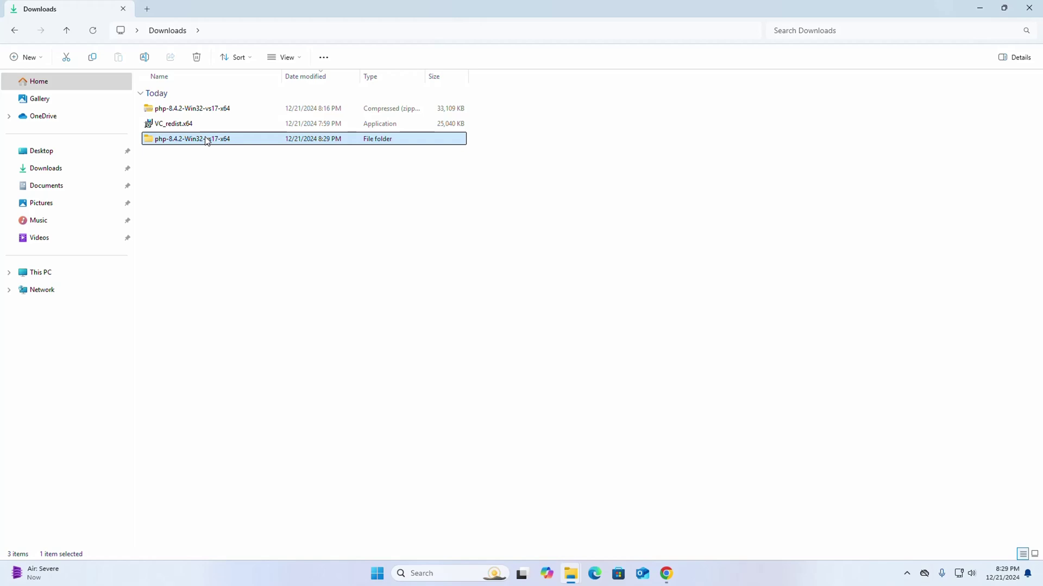
- Rename the extracted folder to php-8.4.2 by removing '-Win32-vs17-x64'
{"action": "left_click", "coordinate": [216, 175]}
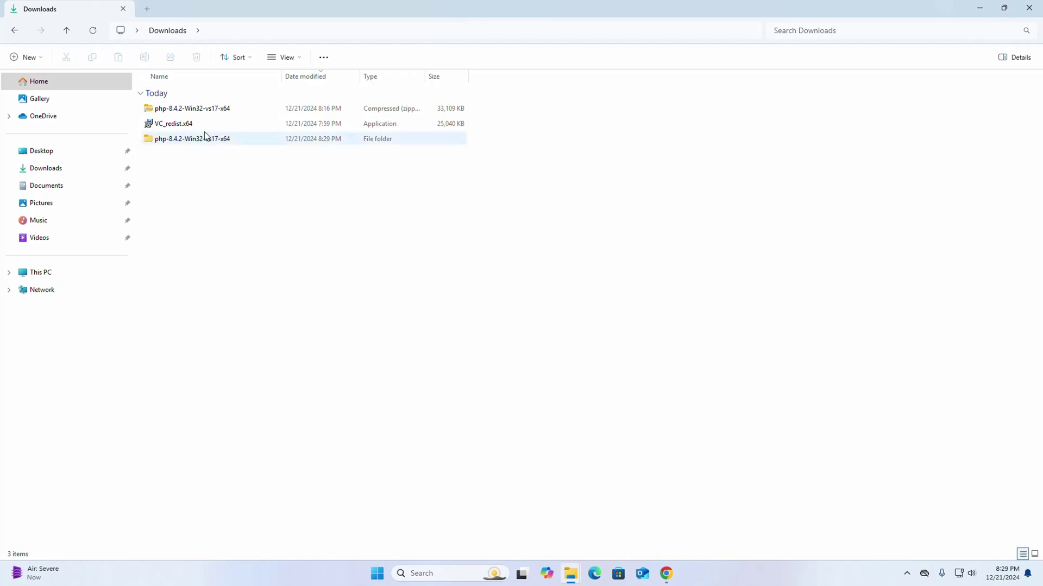
{"action": "left_click", "coordinate": [207, 138]}
{"action": "right_click", "coordinate": [208, 138]}
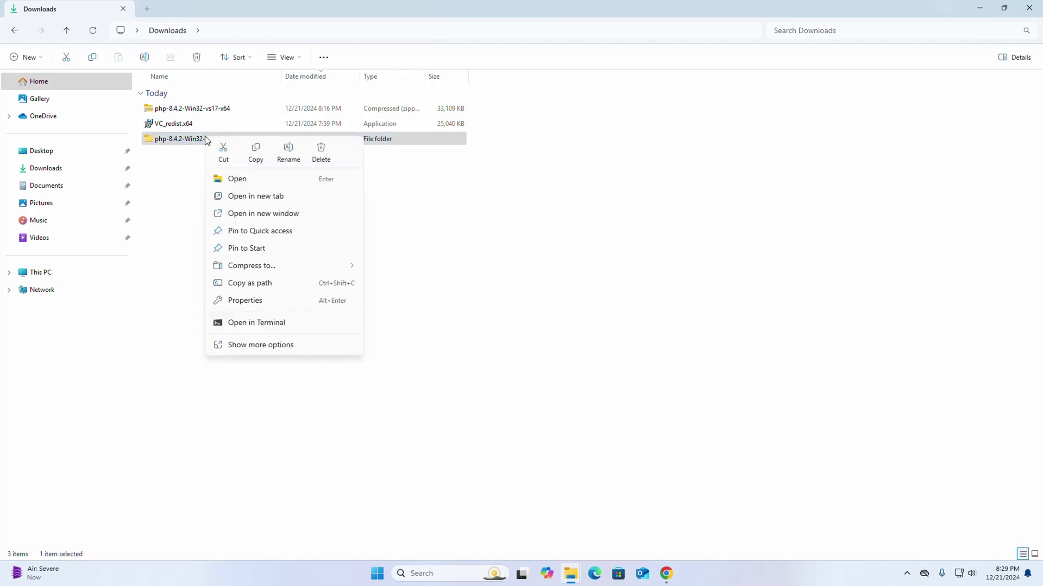
{"action": "left_click", "coordinate": [261, 345]}
{"action": "left_click", "coordinate": [260, 390]}
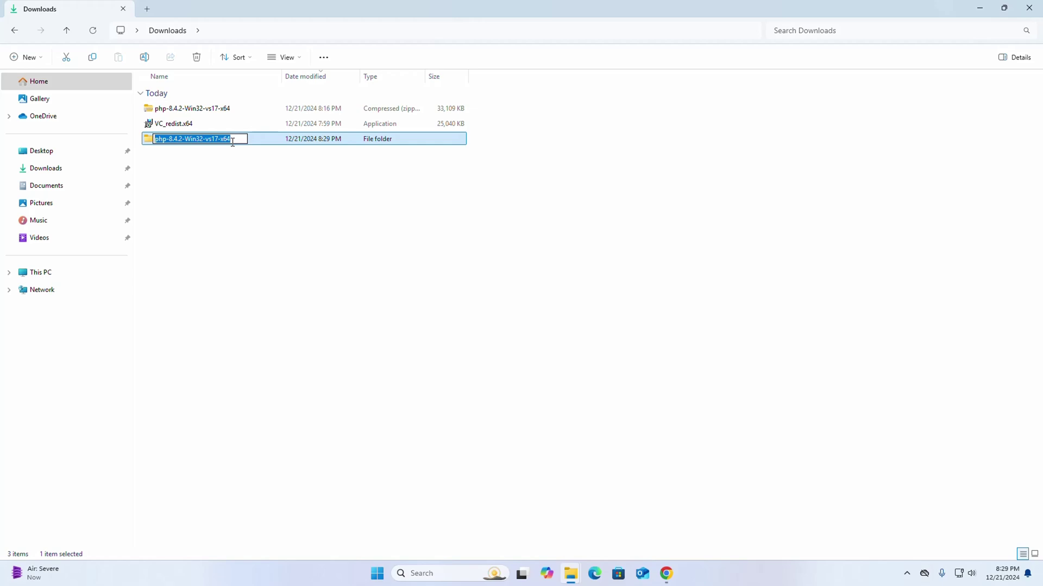
{"action": "mouse_move", "coordinate": [233, 138]}
{"action": "left_mouse_down"}
{"action": "mouse_move", "coordinate": [167, 139]}
{"action": "mouse_move", "coordinate": [182, 136]}
{"action": "left_mouse_up"}
{"action": "key", "text": "BackSpace"}
{"action": "key", "text": "Return"}
- Copy the php-8.4.2 folder
{"action": "left_click", "coordinate": [193, 140]}
{"action": "right_click", "coordinate": [188, 140]}
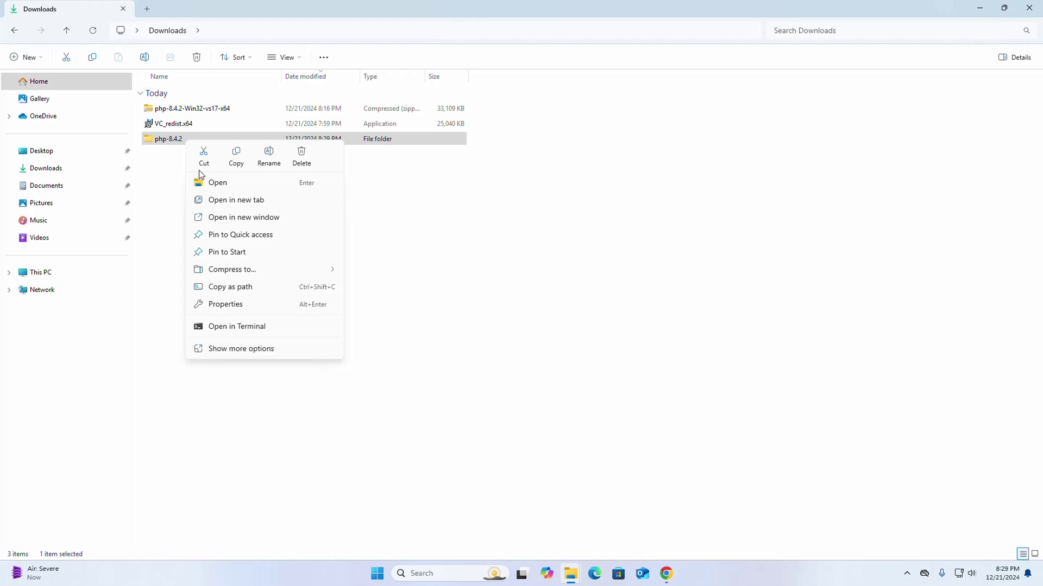
{"action": "left_click", "coordinate": [236, 153]}
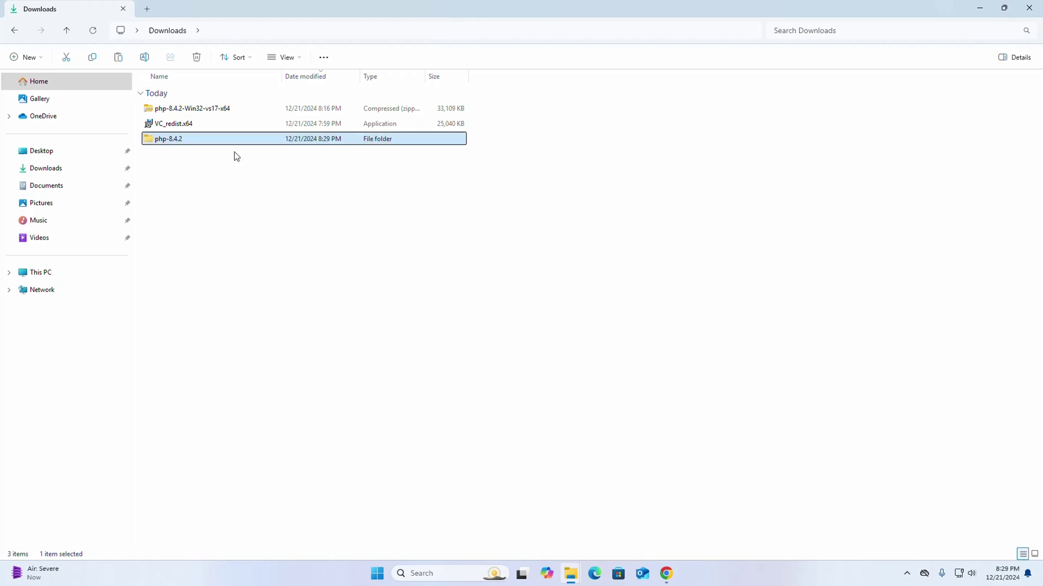
- Paste the php-8.4.2 folder into the root of Local Disk C:
{"action": "left_click", "coordinate": [79, 269]}
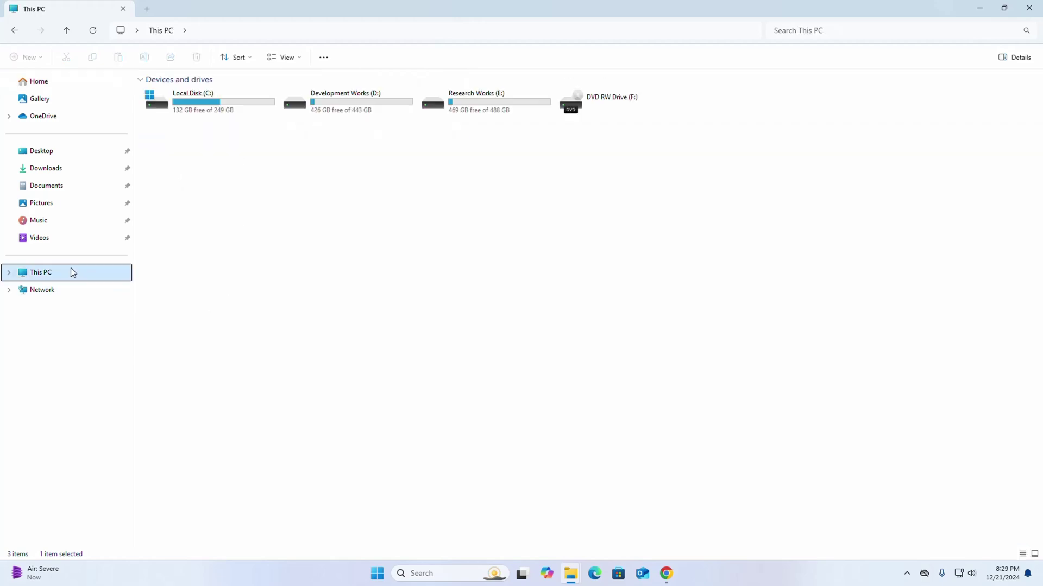
{"action": "double_click", "coordinate": [212, 102]}
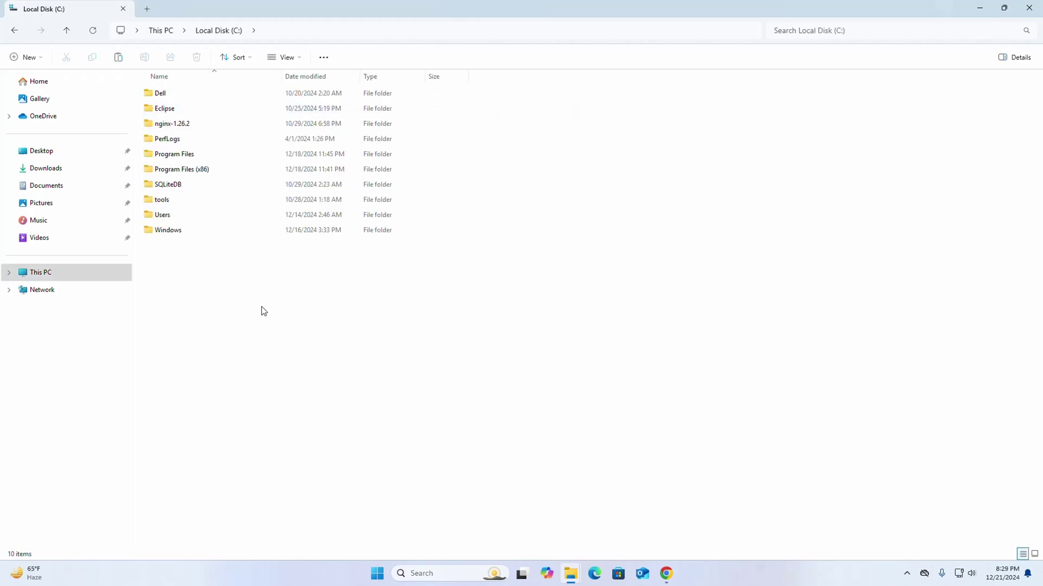
{"action": "right_click", "coordinate": [214, 279]}
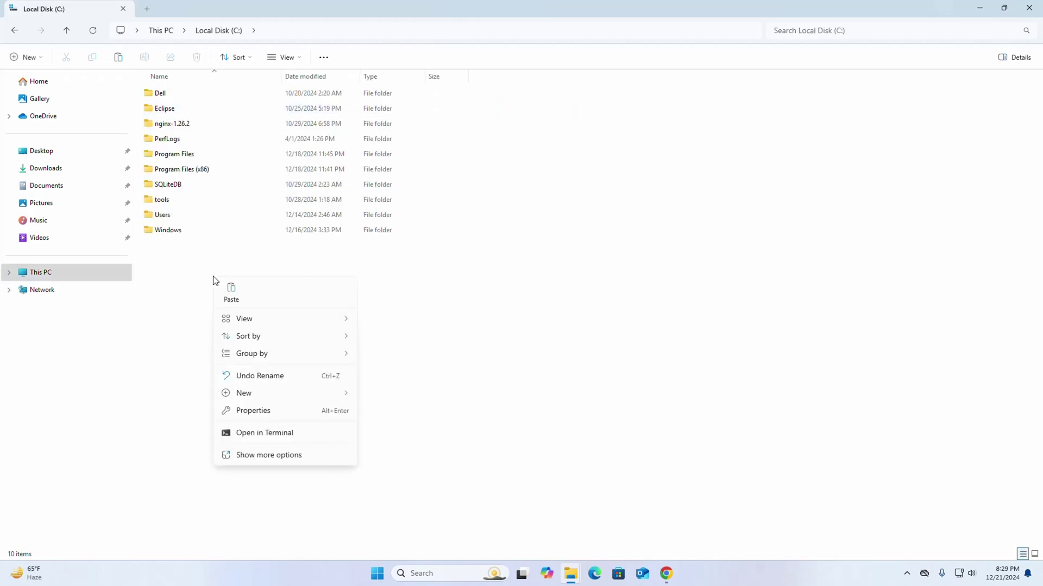
{"action": "left_click", "coordinate": [231, 293]}
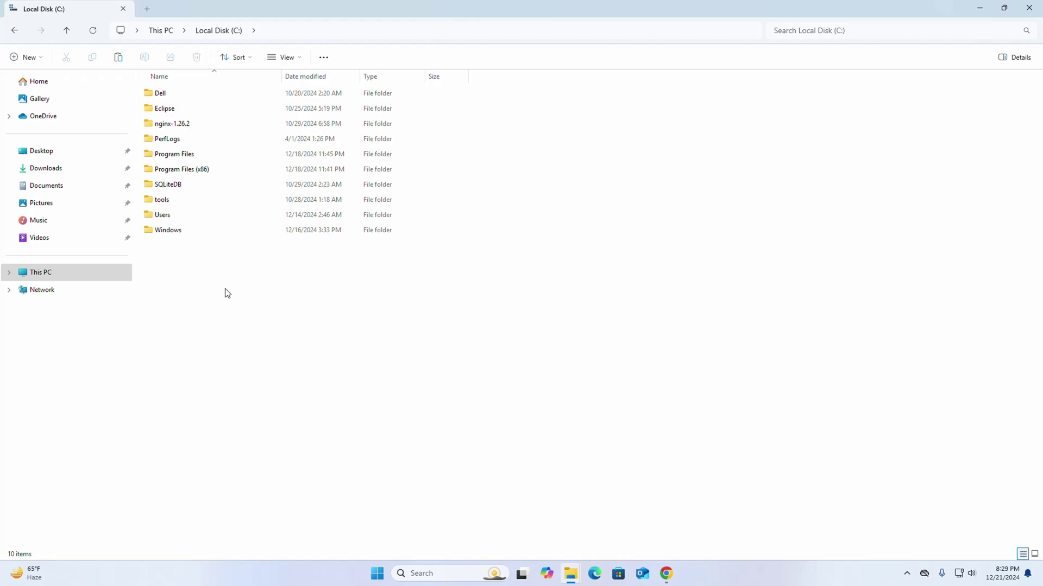
{"action": "left_click", "coordinate": [227, 293]}
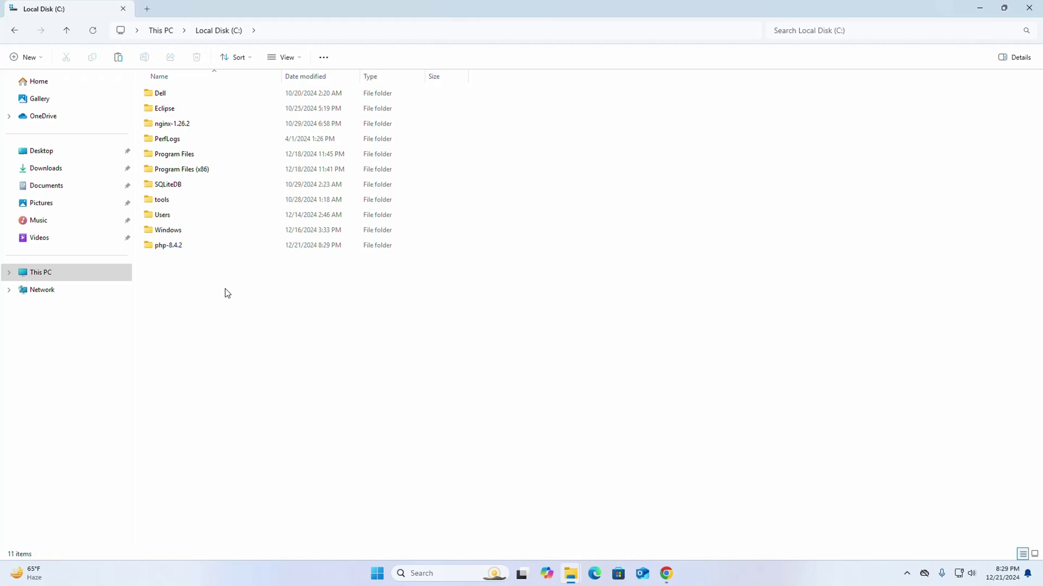
- Open C:\php-8.4.2 and copy its full path from the address bar
{"action": "double_click", "coordinate": [188, 247]}
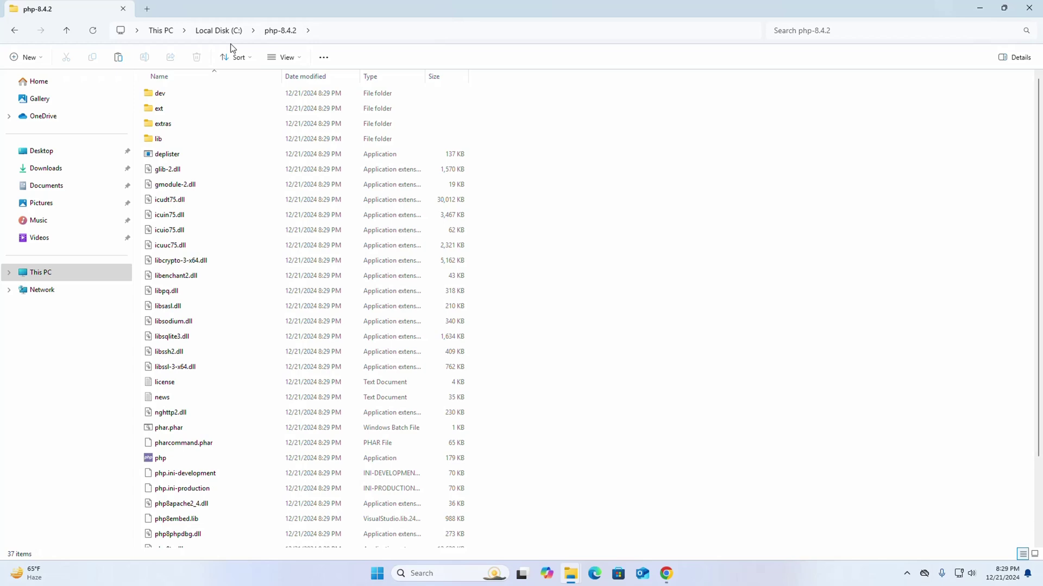
{"action": "left_click", "coordinate": [331, 33]}
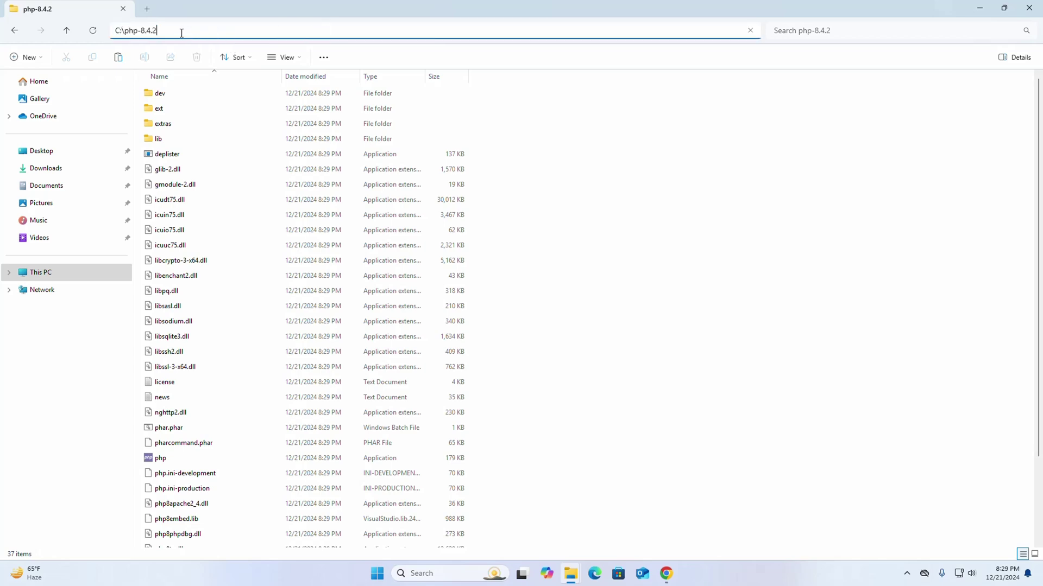
{"action": "left_click", "coordinate": [656, 186]}
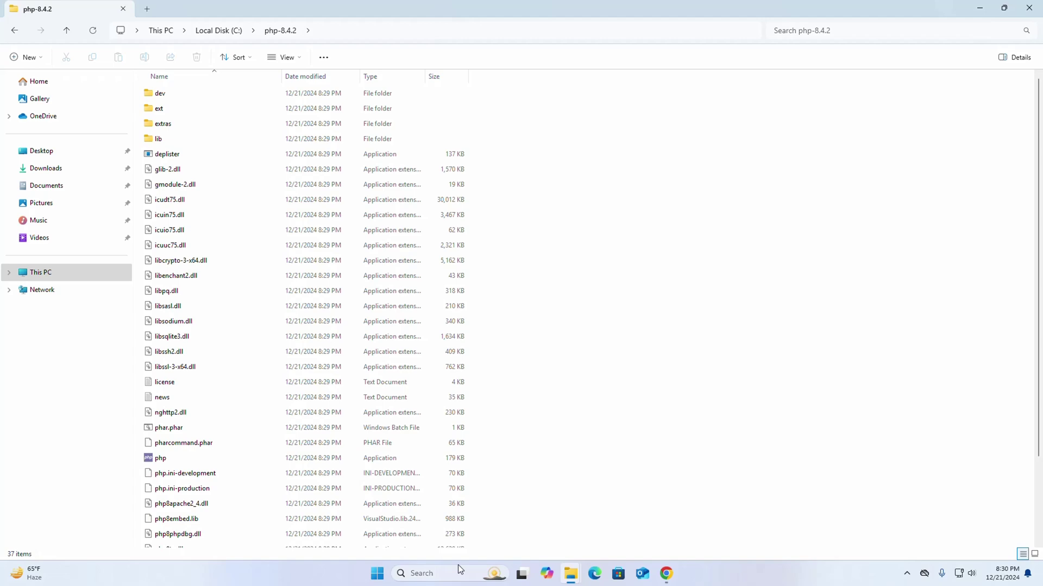
- Open Environment Variables via the 'Edit the system environment variables' search result
{"action": "left_click", "coordinate": [432, 573]}
{"action": "type", "text": "ed"}
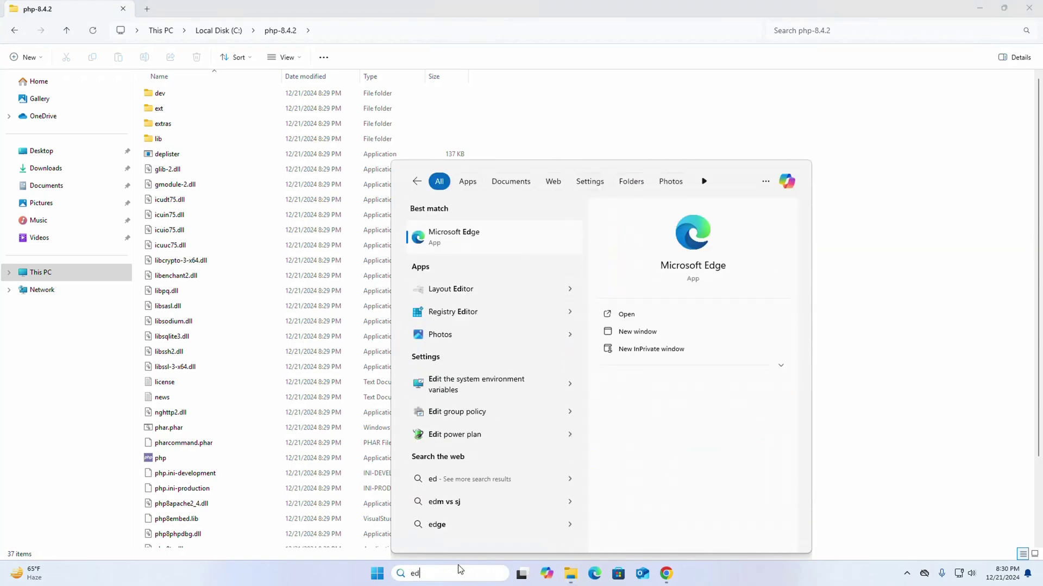
{"action": "left_click", "coordinate": [489, 384]}
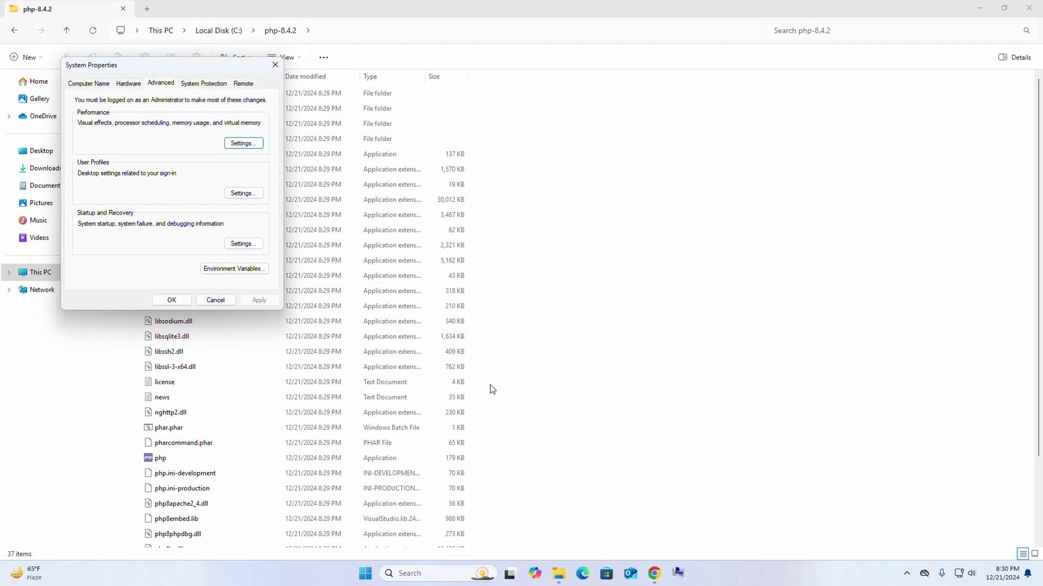
{"action": "left_click", "coordinate": [234, 269]}
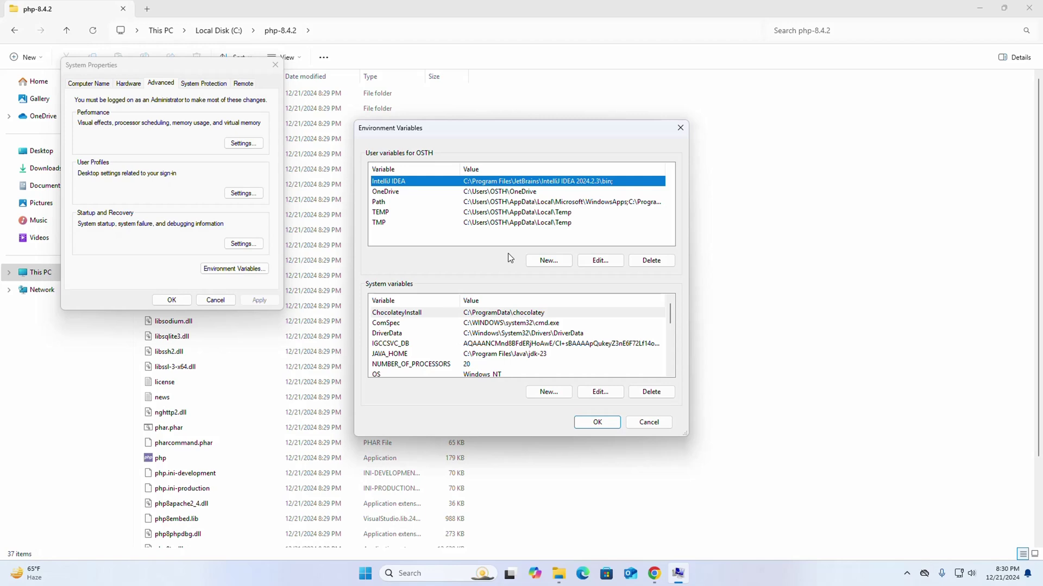
{"action": "scroll", "coordinate": [472, 338], "scroll_direction": "down", "scroll_amount": 2}
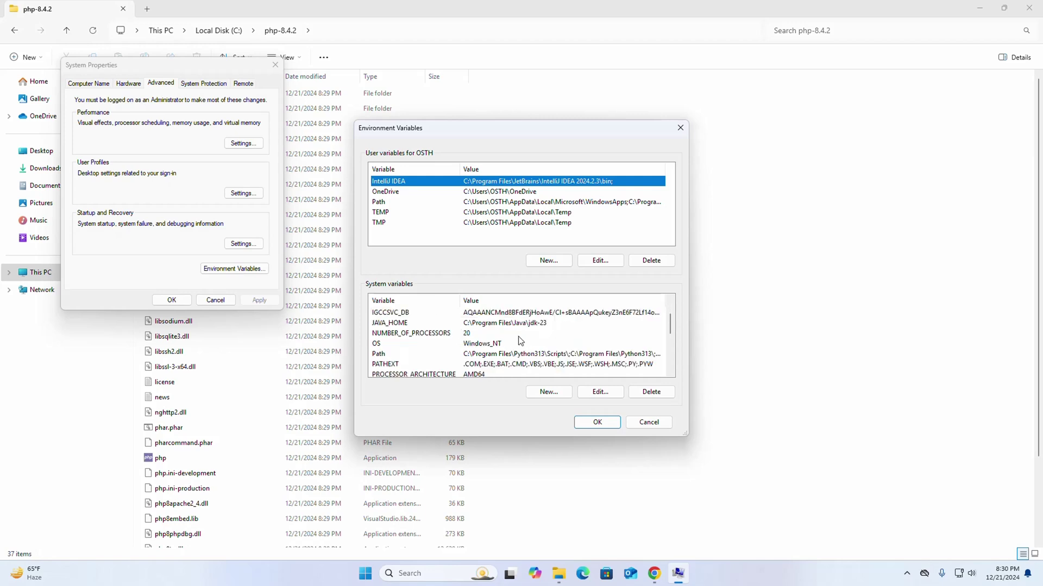
{"action": "scroll", "coordinate": [473, 338], "scroll_direction": "down", "scroll_amount": 1}
- Add C:\php-8.4.2 as a new system Path entry and confirm all three dialogs
{"action": "left_click", "coordinate": [379, 323]}
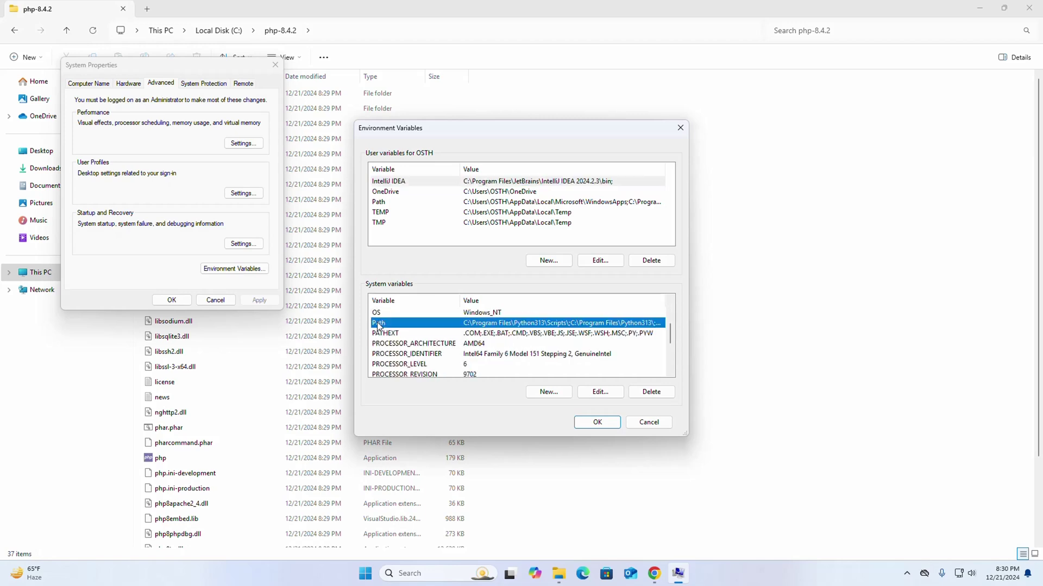
{"action": "left_click", "coordinate": [600, 392]}
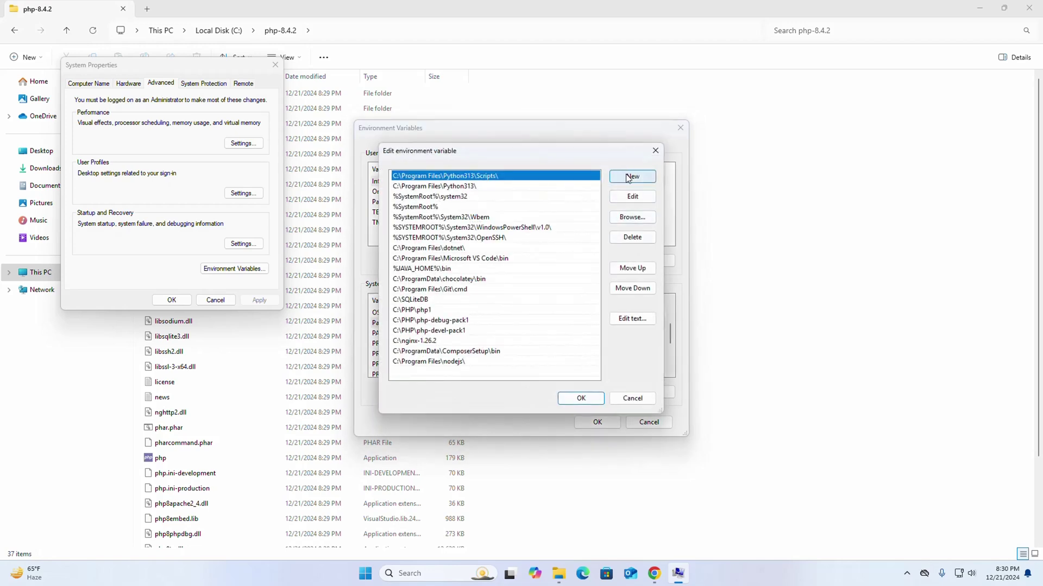
{"action": "left_click", "coordinate": [632, 176]}
{"action": "type", "text": "C:\\php-8.4.2"}
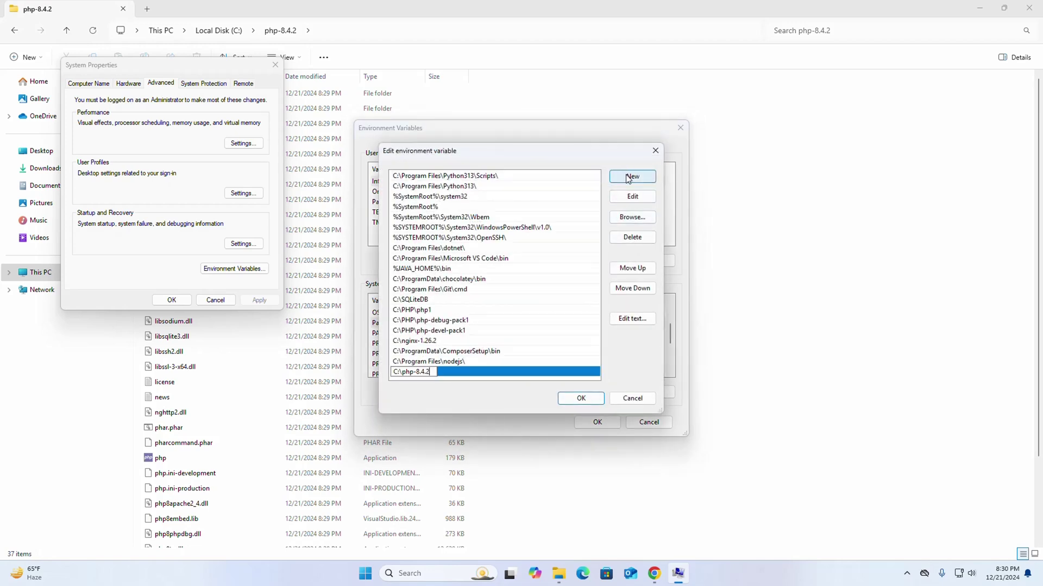
{"action": "left_click", "coordinate": [577, 400]}
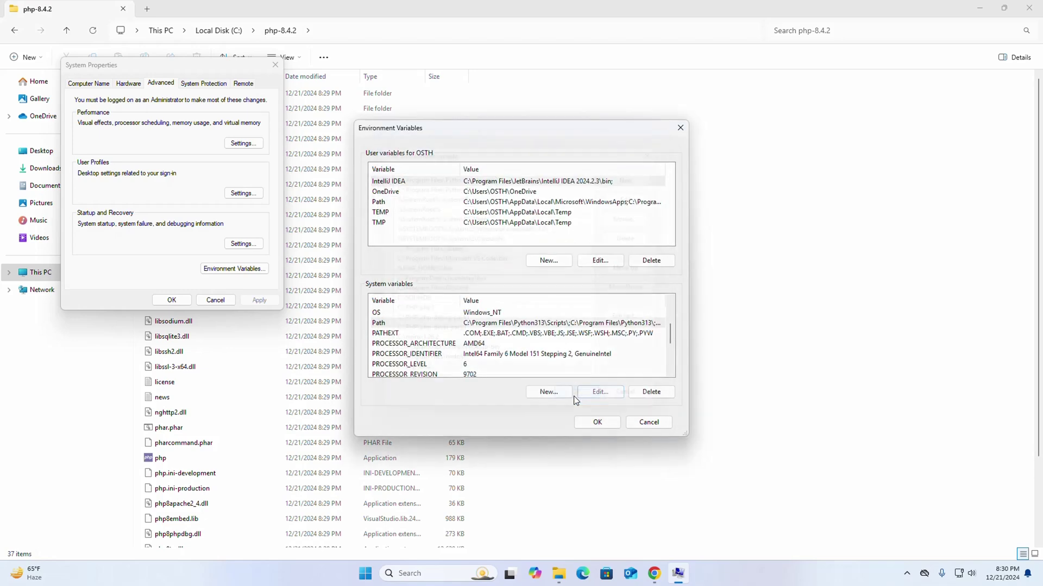
{"action": "left_click", "coordinate": [597, 422]}
{"action": "left_click", "coordinate": [171, 300]}
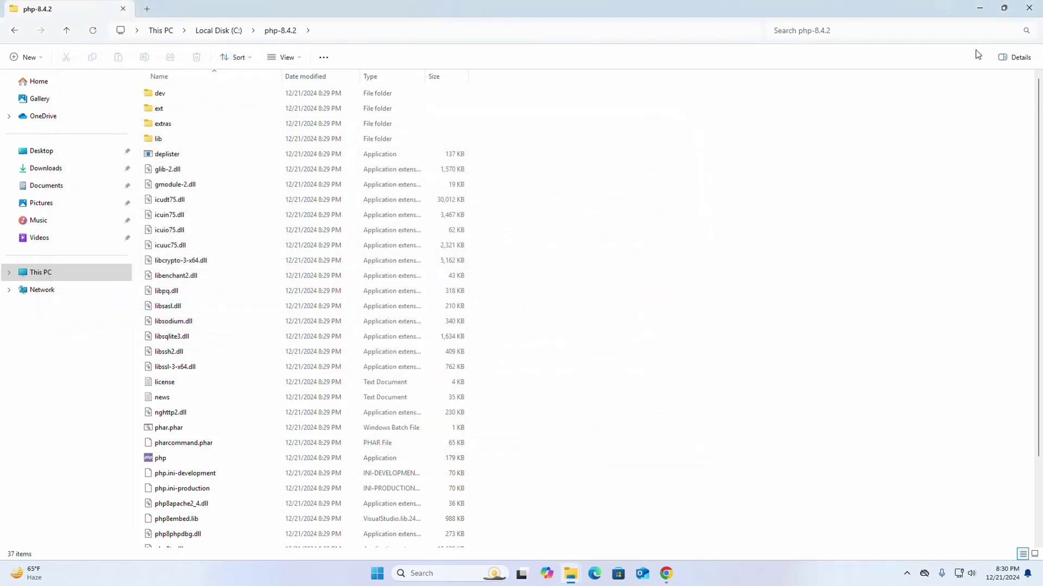
- Minimize both Explorer windows and launch Command Prompt by searching cmd
{"action": "left_click", "coordinate": [981, 12]}
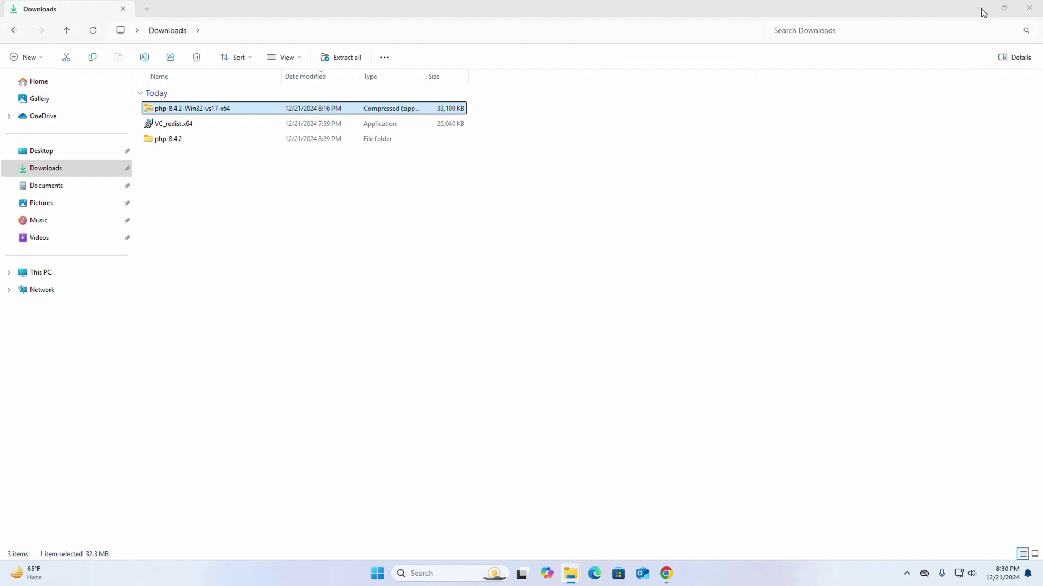
{"action": "left_click", "coordinate": [980, 12]}
{"action": "left_click", "coordinate": [450, 576]}
{"action": "type", "text": "cmd"}
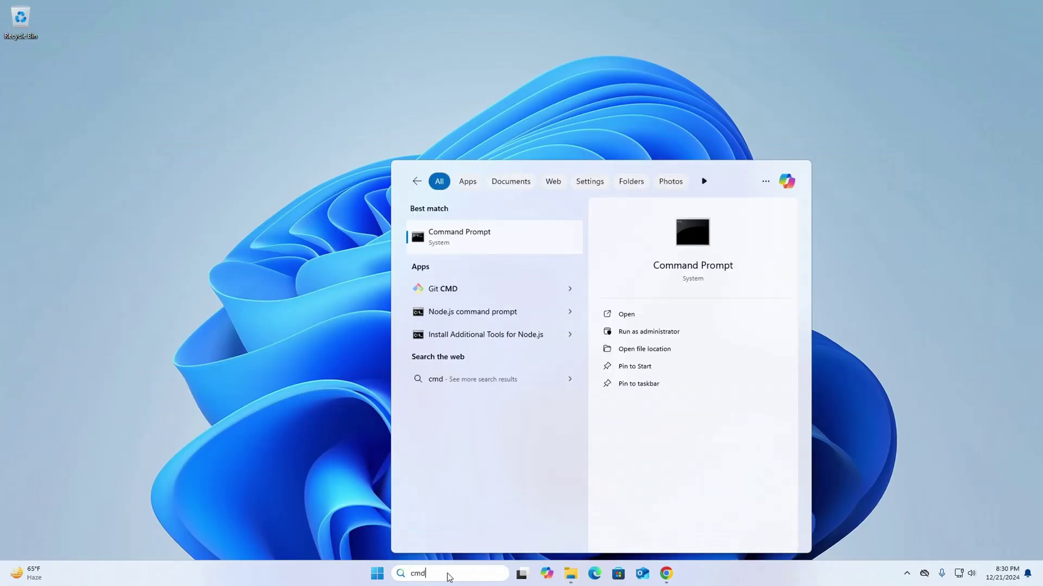
{"action": "key", "text": "Return"}
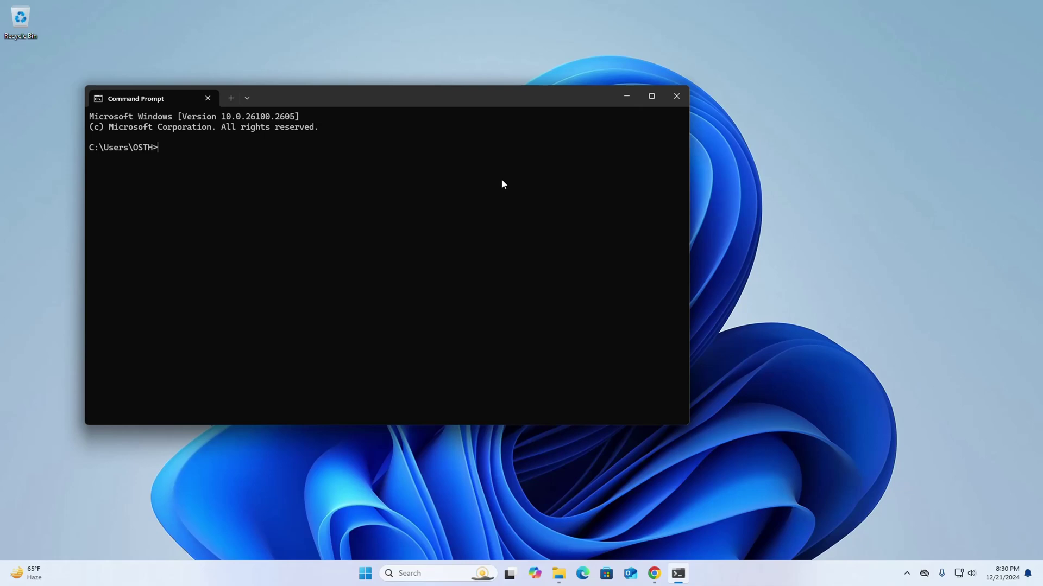
{"action": "type", "text": "php"}
{"action": "type", "text": " --versi"}
{"action": "type", "text": "on"}
- Run php --version and enlarge the Command Prompt text twice
{"action": "key", "text": "Return"}
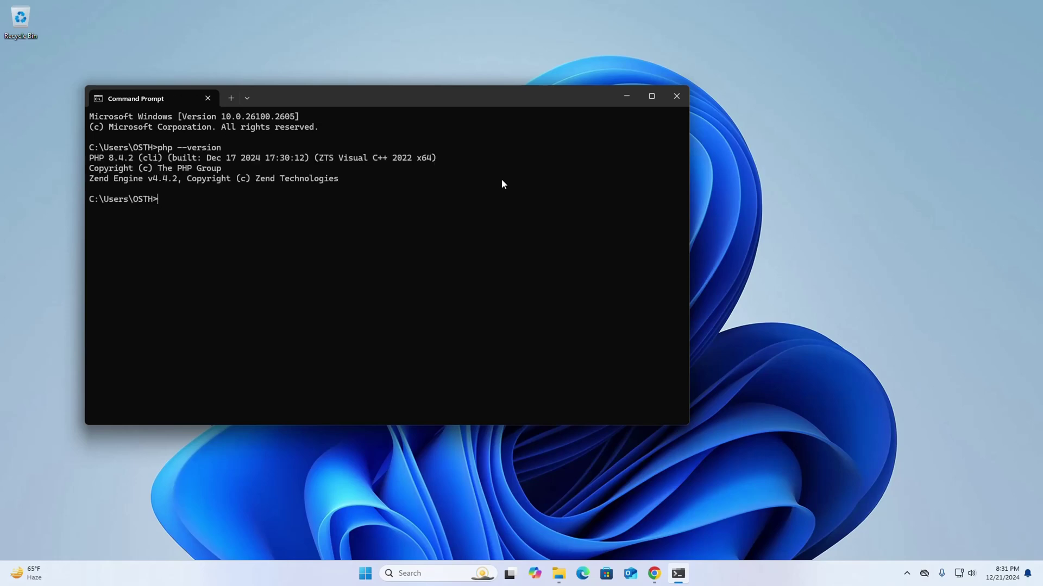
{"action": "key", "text": "ctrl+plus"}
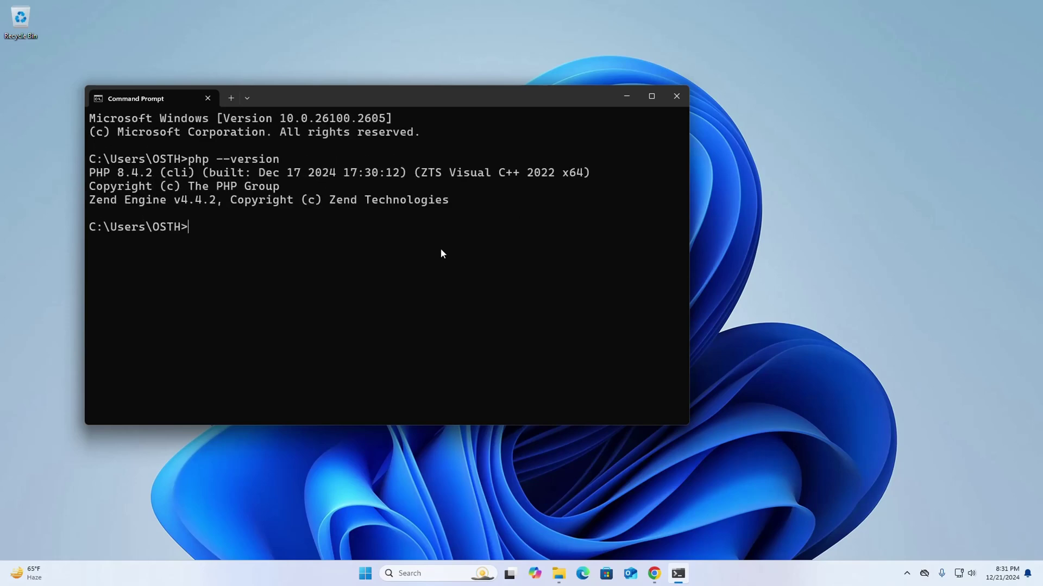
{"action": "key", "text": "ctrl+plus"}
{"action": "key", "text": "ctrl+plus"}
{"action": "key", "text": "ctrl+plus"}
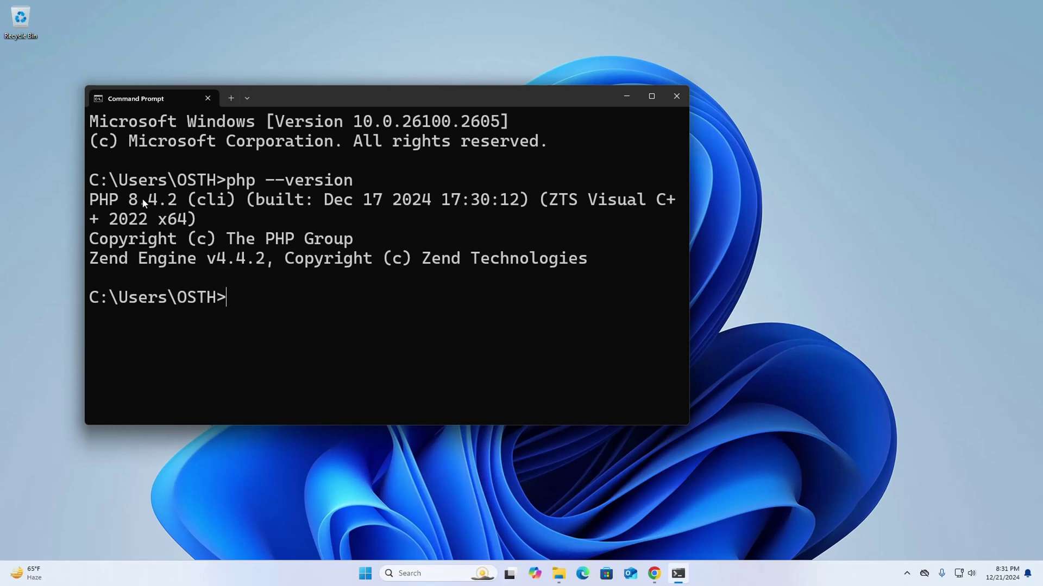
- Maximize the window and highlight '8.4.2' and 'Visual C++ 2022' in the output
{"action": "left_click_drag", "start_coordinate": [129, 200], "coordinate": [257, 202]}
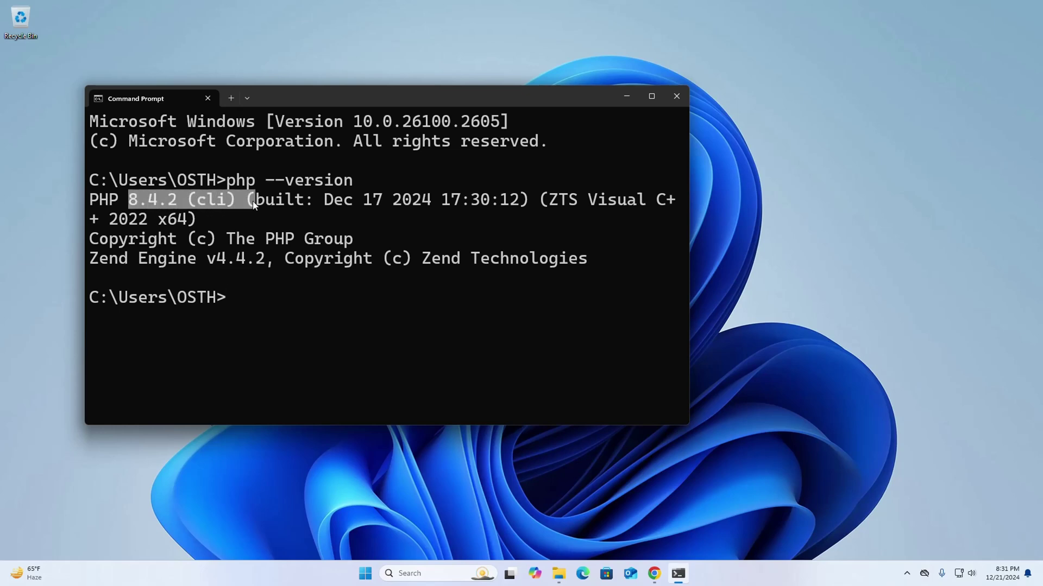
{"action": "left_click", "coordinate": [376, 238]}
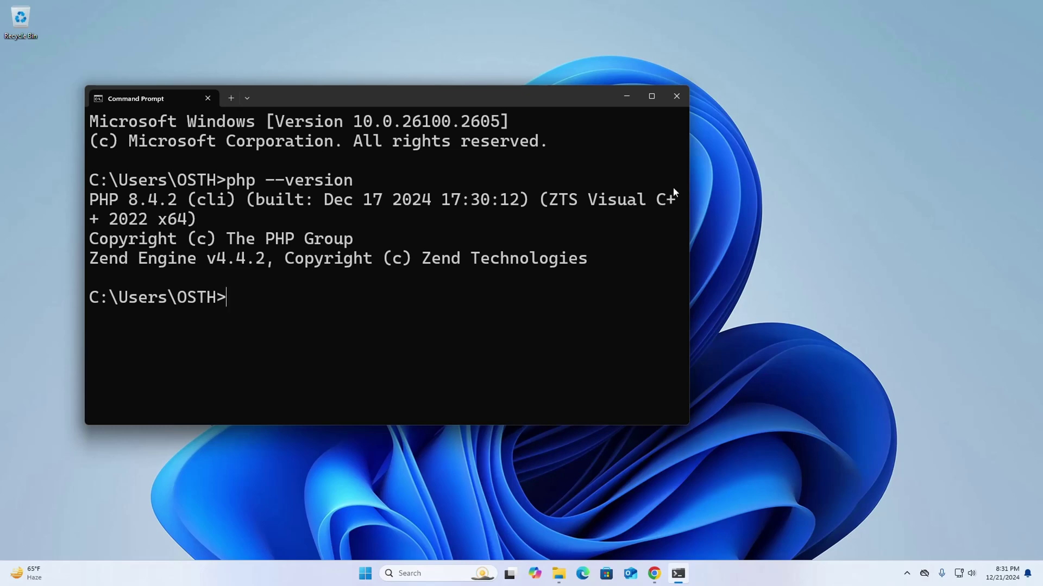
{"action": "key", "text": "super+Up"}
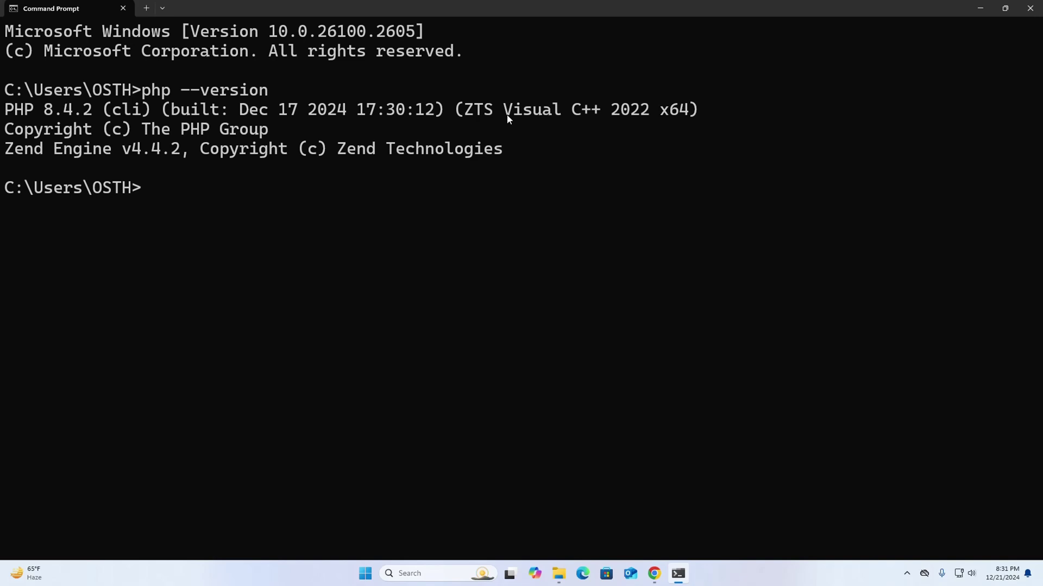
{"action": "left_click_drag", "start_coordinate": [505, 114], "coordinate": [651, 112]}
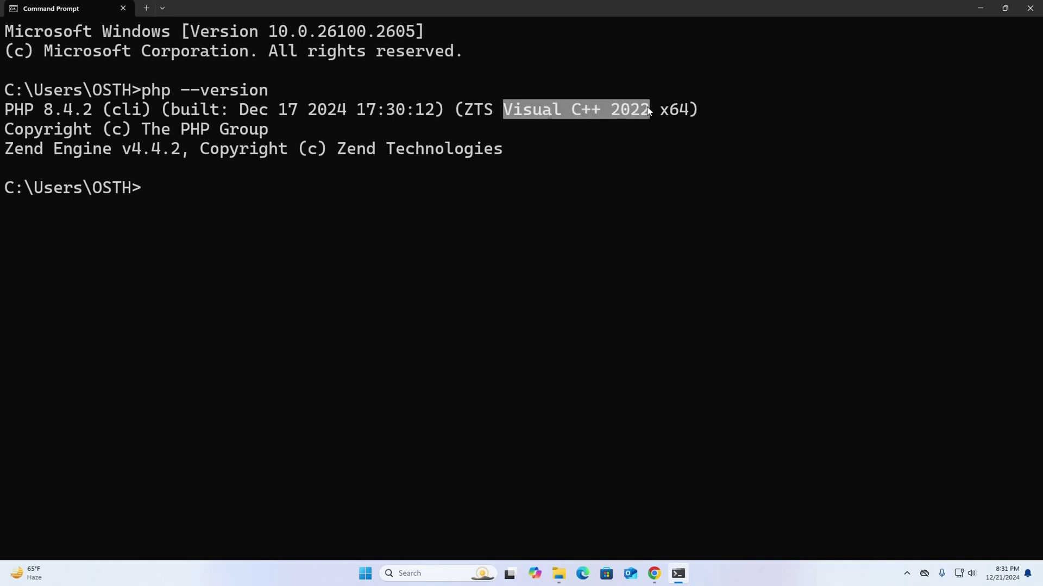
{"action": "left_click", "coordinate": [517, 267]}
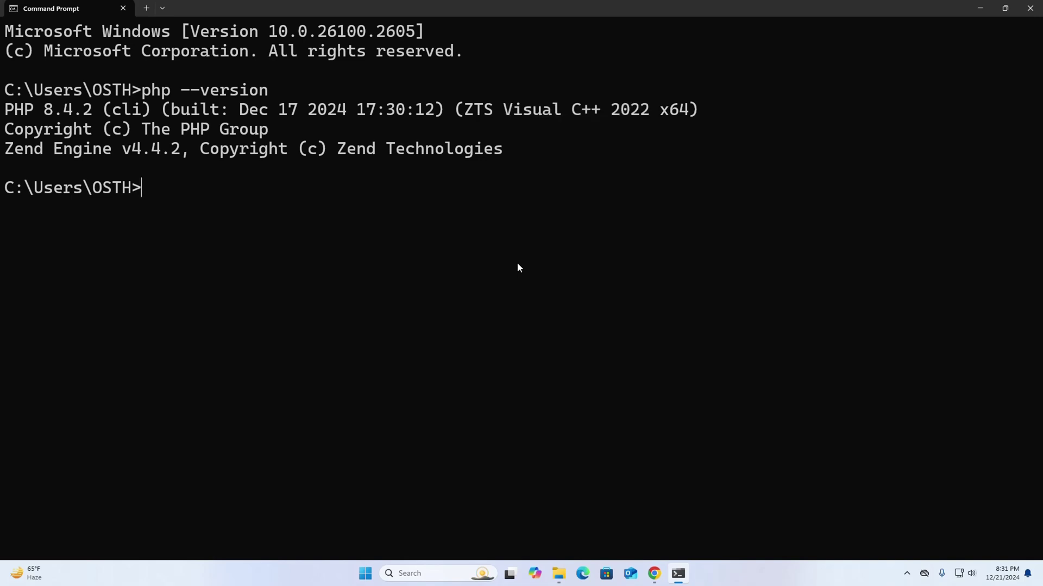